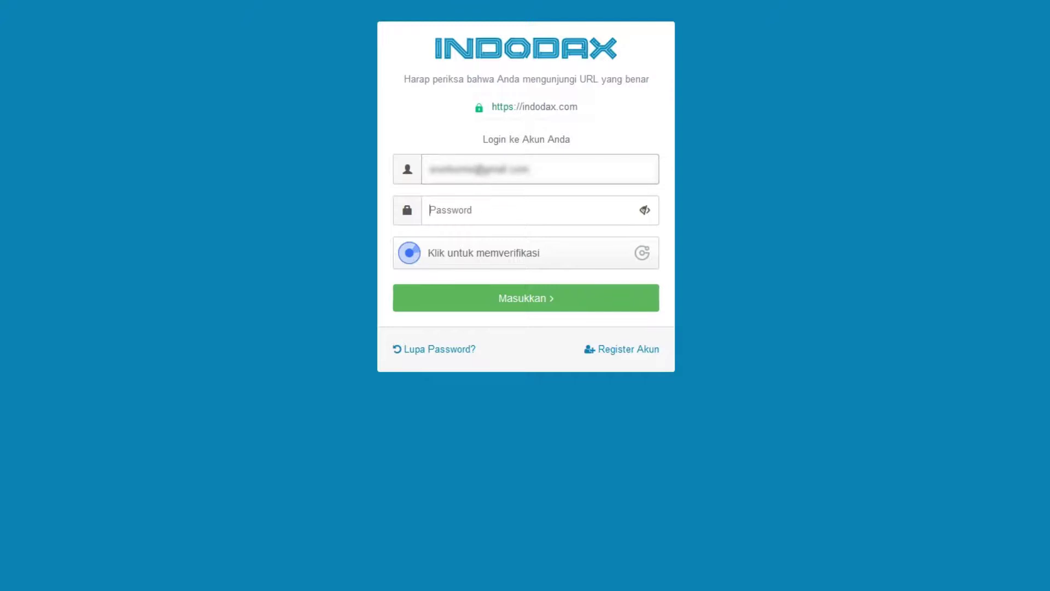
- Solve the Geetest slider puzzle to verify and sign in to Indodax
left_click(560, 303)
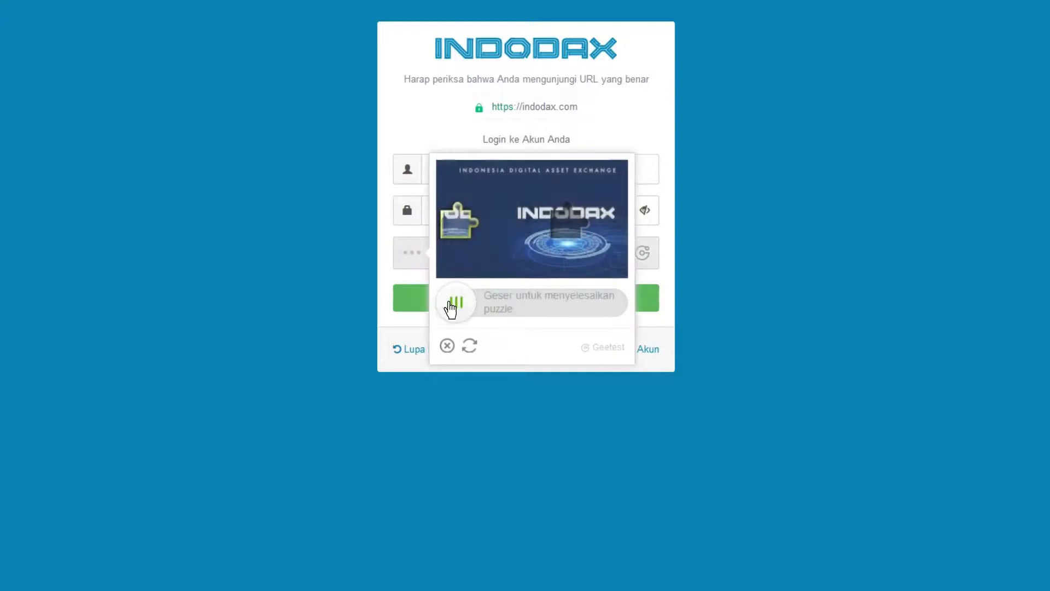
left_click_drag(567, 308, 565, 305)
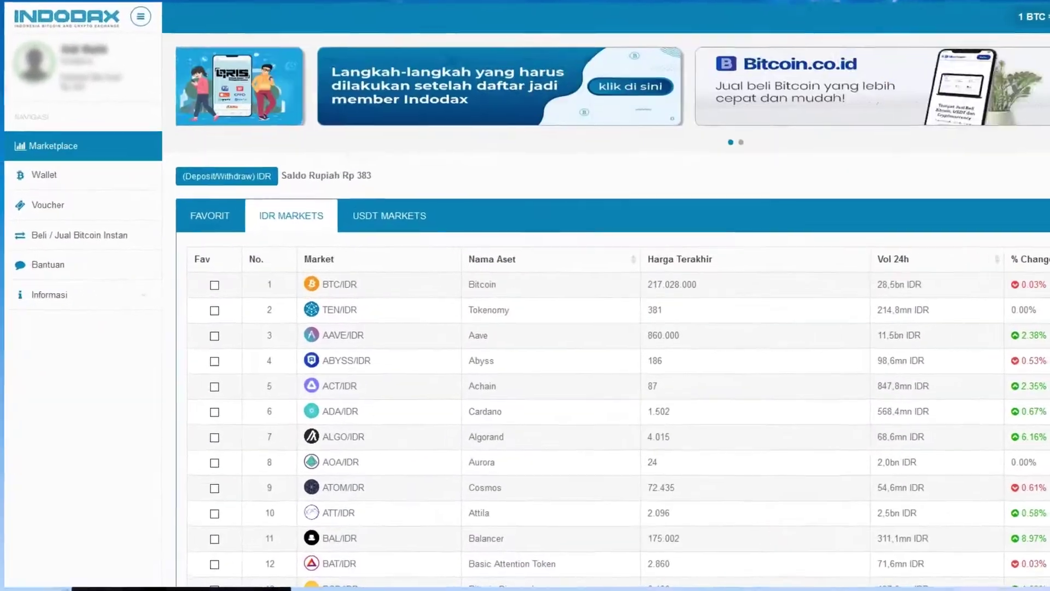
- Start the Rp 3.500.000 IDR deposit, accepting the notice and choosing Transfer Bank
left_click(42, 193)
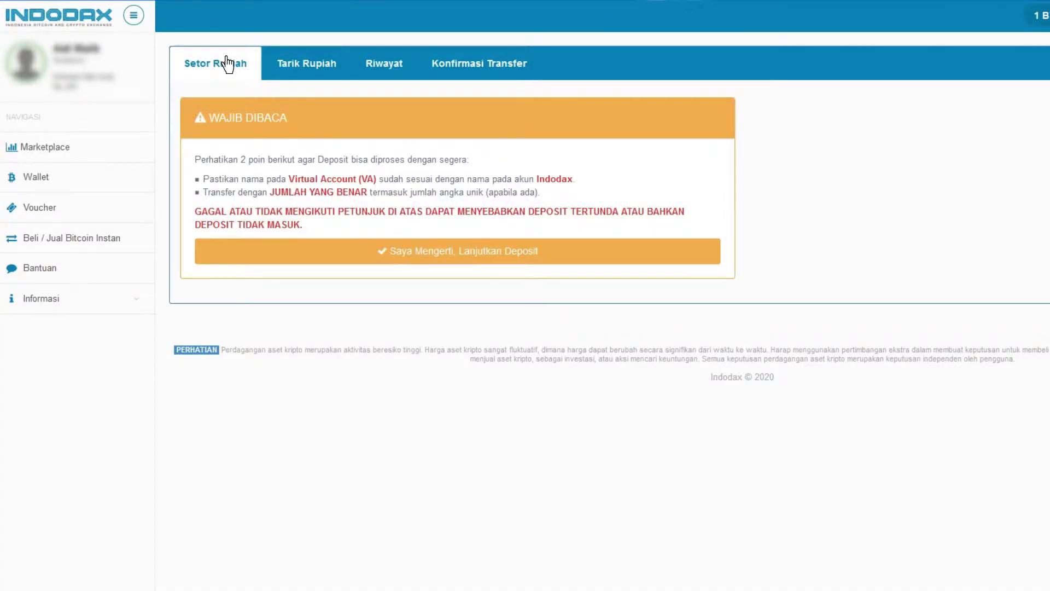
left_click(476, 260)
type("3.500.000")
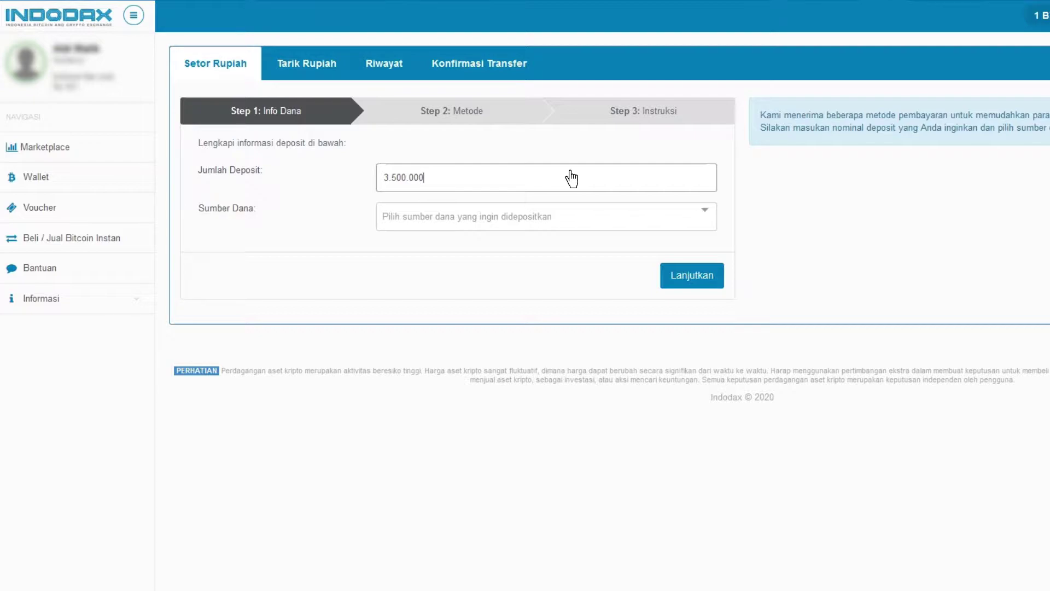
left_click(704, 221)
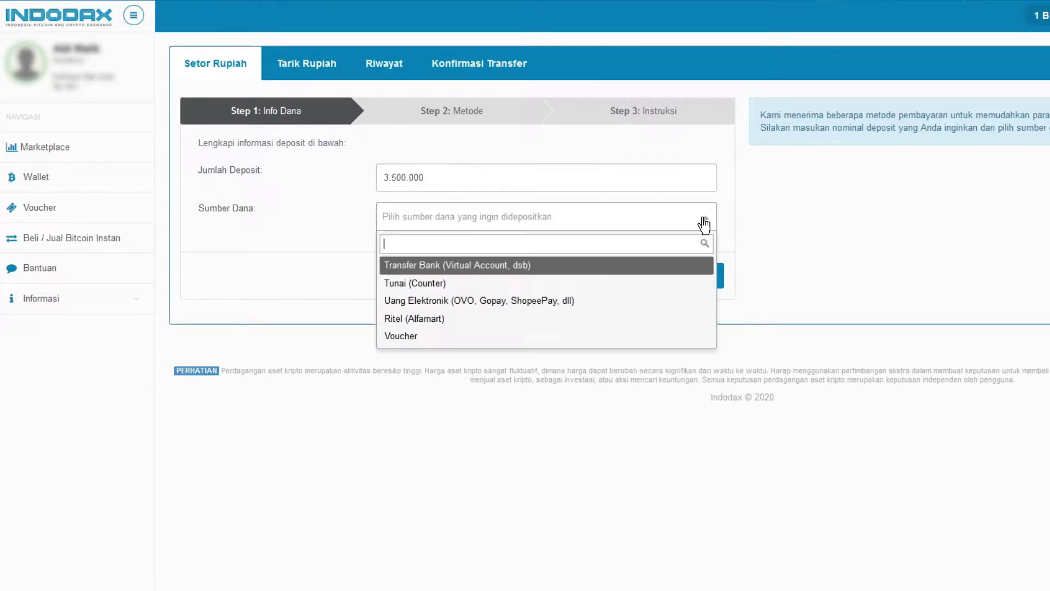
left_click(446, 266)
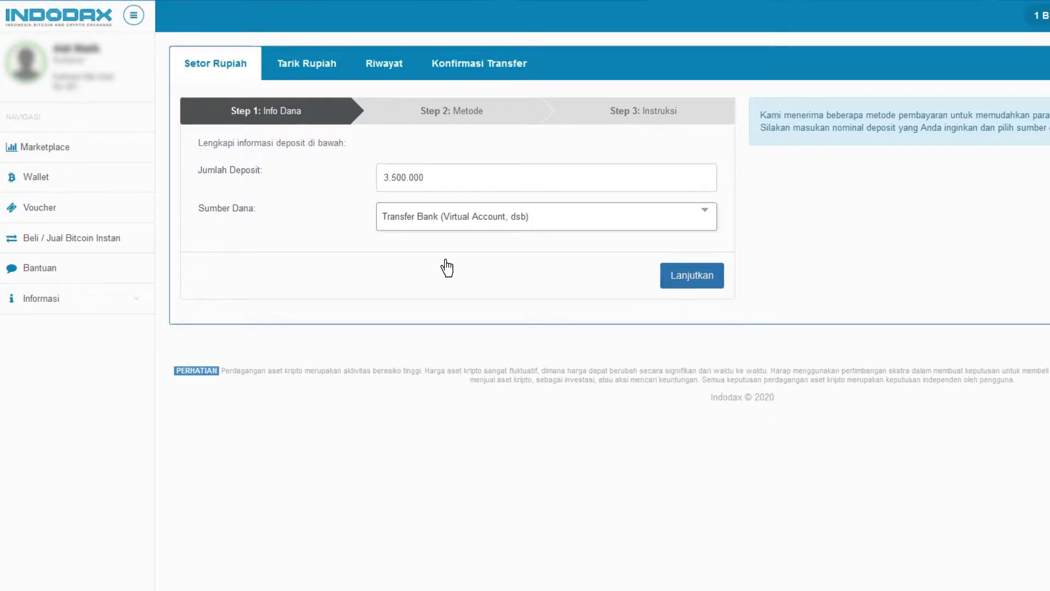
- Choose the BNI virtual account and email the deposit instructions
left_click(684, 279)
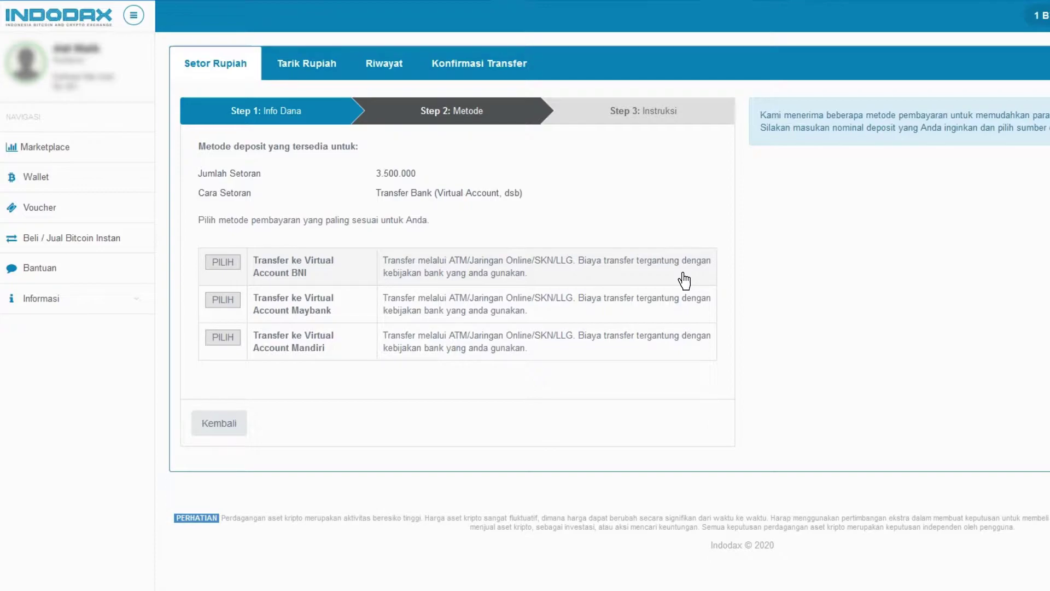
left_click(217, 262)
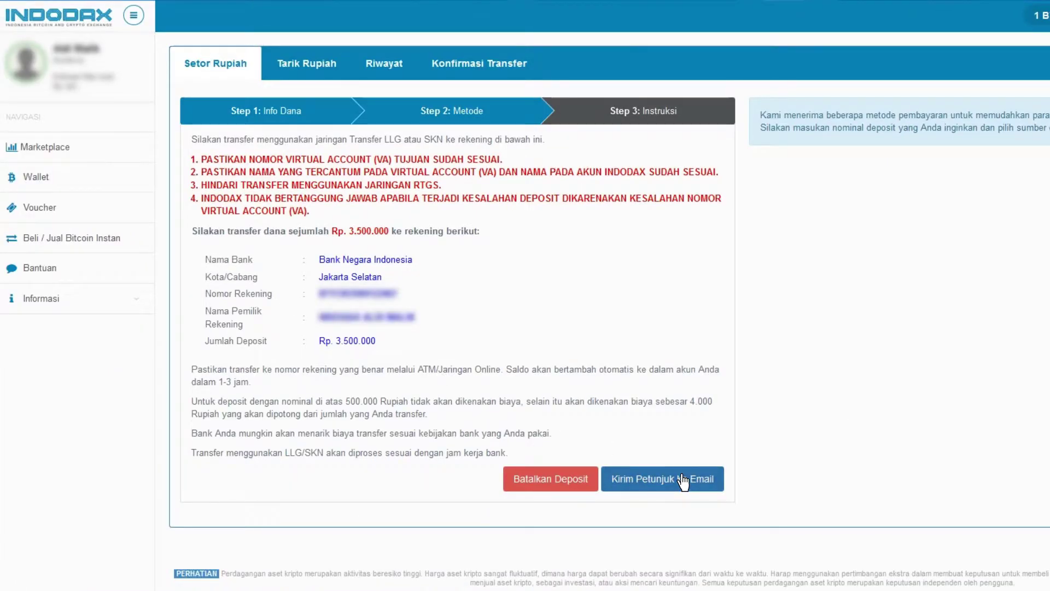
left_click(682, 480)
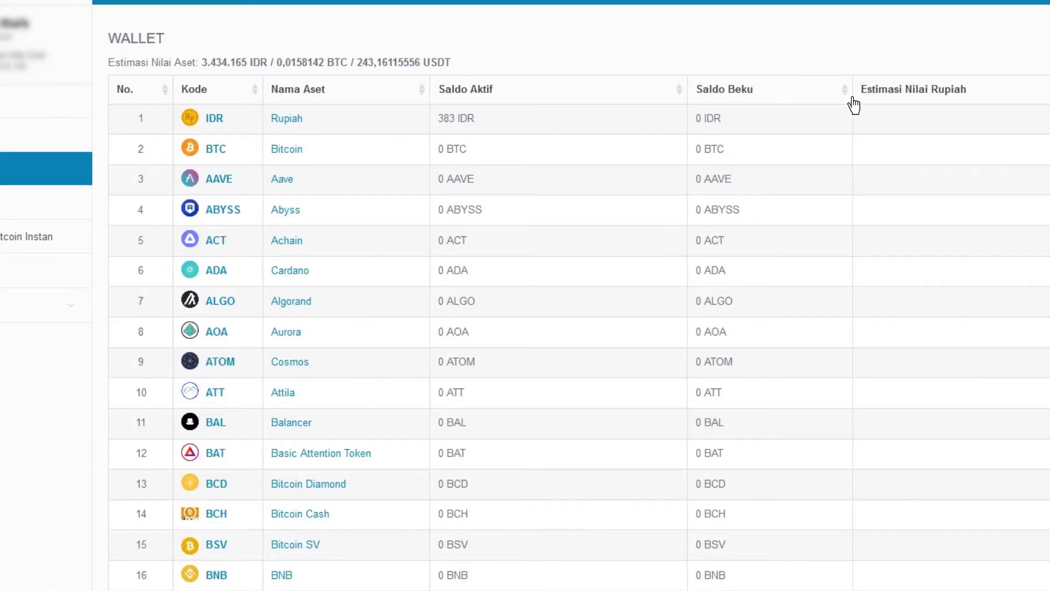
type("DEAP")
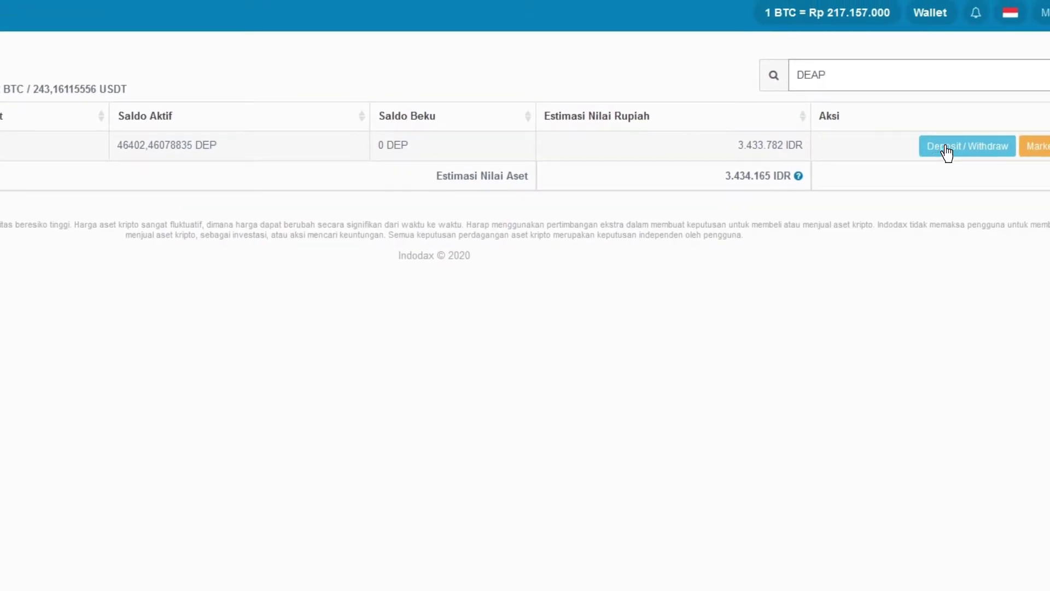
- Submit a withdrawal of all 46402,46078835 DEP to a new address labelled DAA
left_click(922, 148)
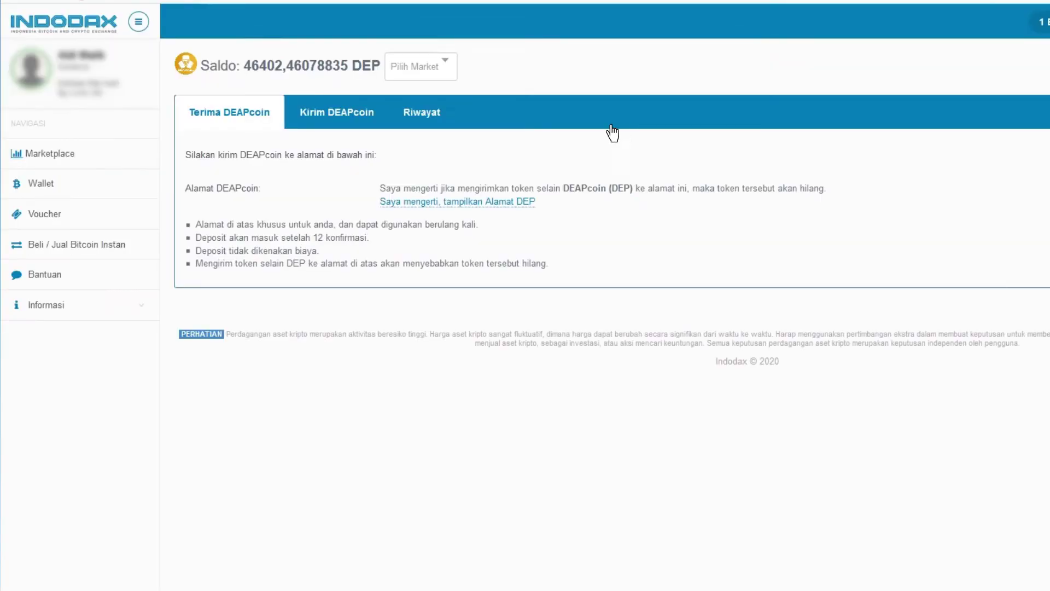
left_click(312, 114)
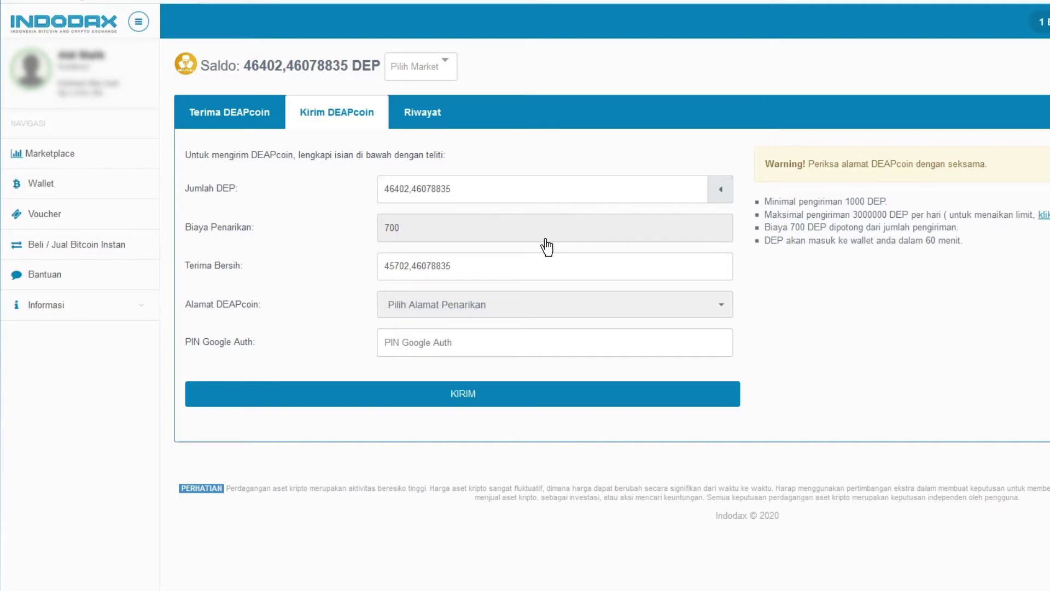
left_click(430, 307)
left_click(368, 331)
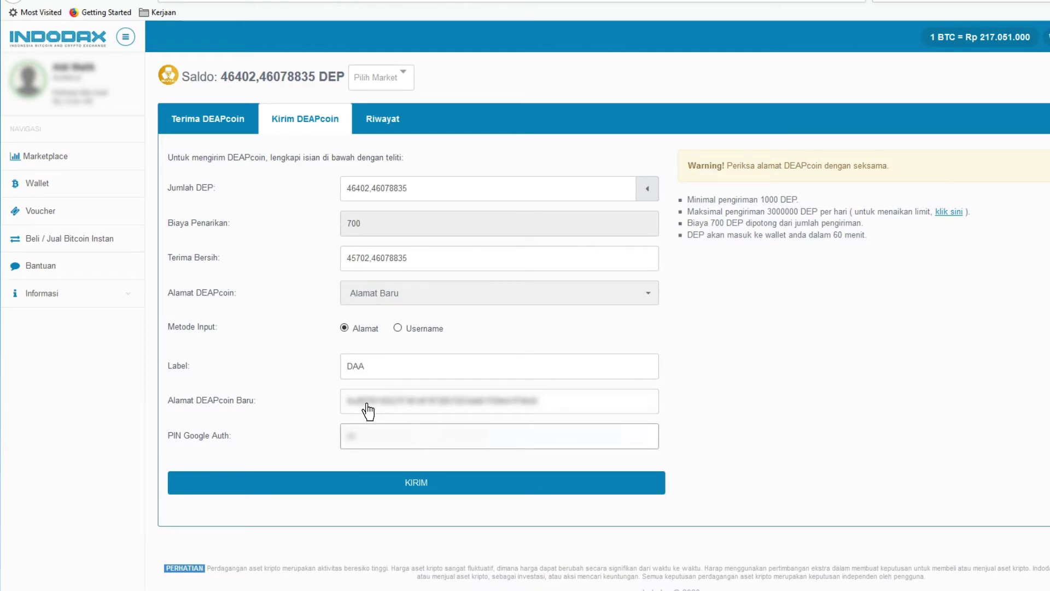
key("Return")
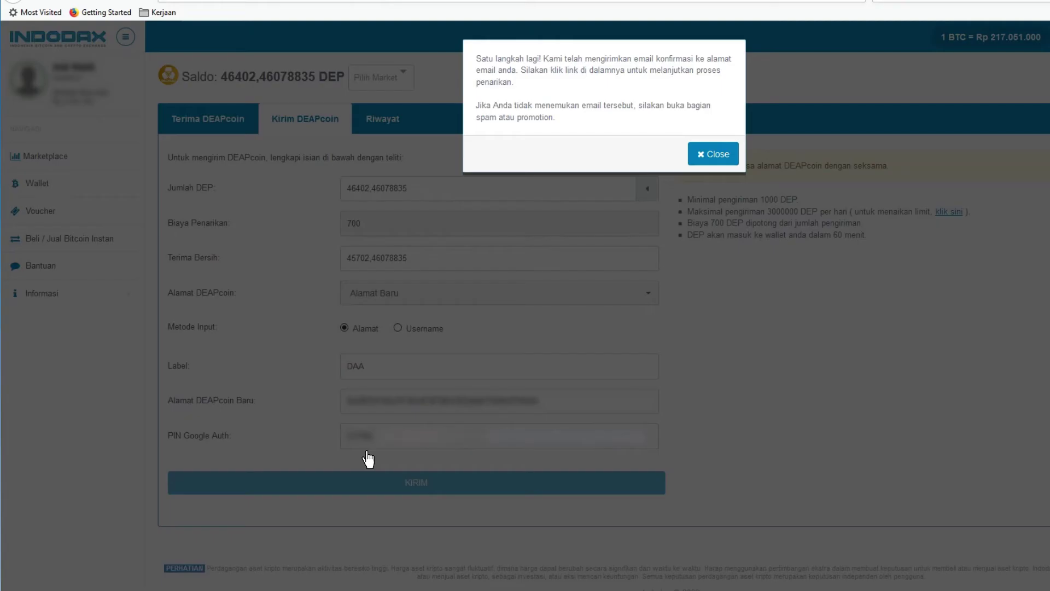